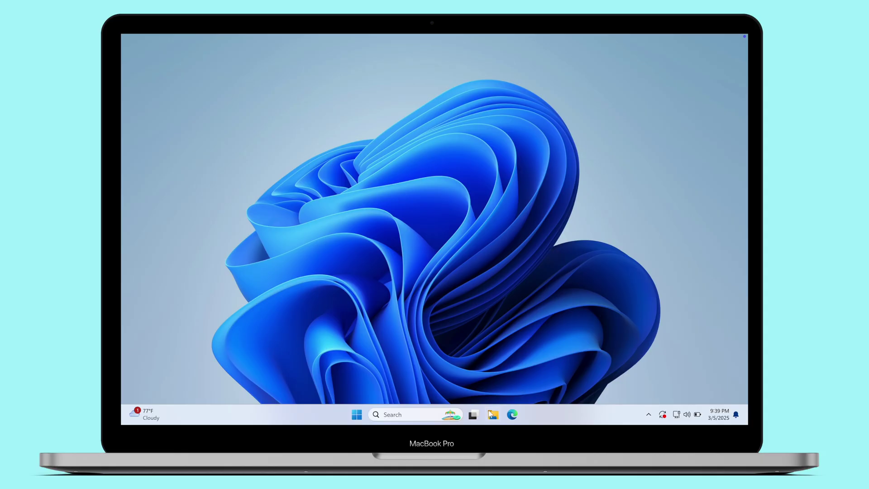
Step: Open File Explorer's Downloads folder and select the two itinerary PDFs
key(super+e)
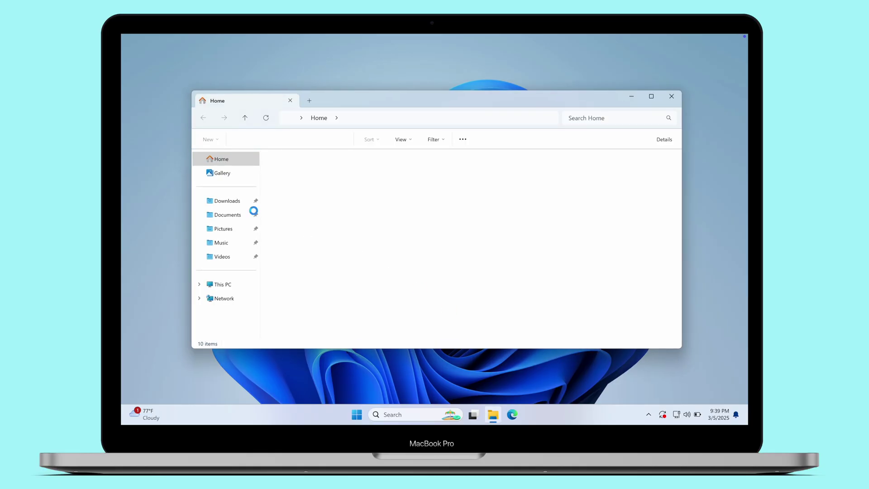
click(231, 201)
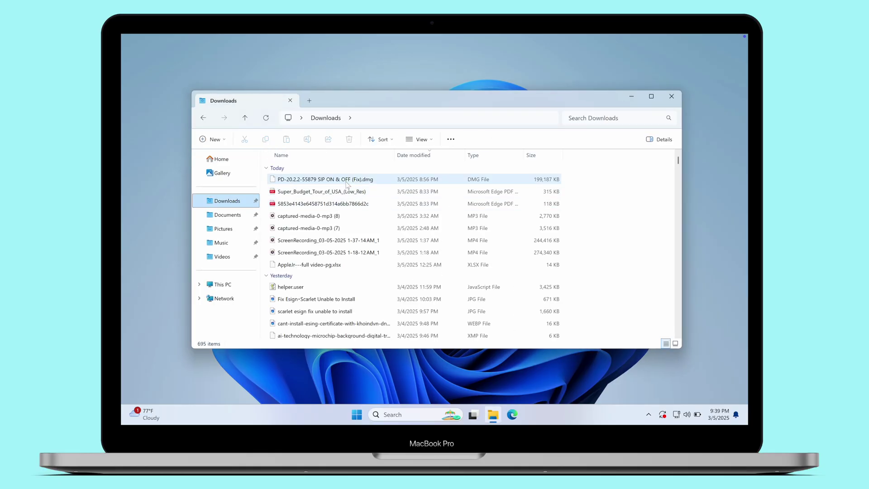
click(334, 194)
click(332, 204)
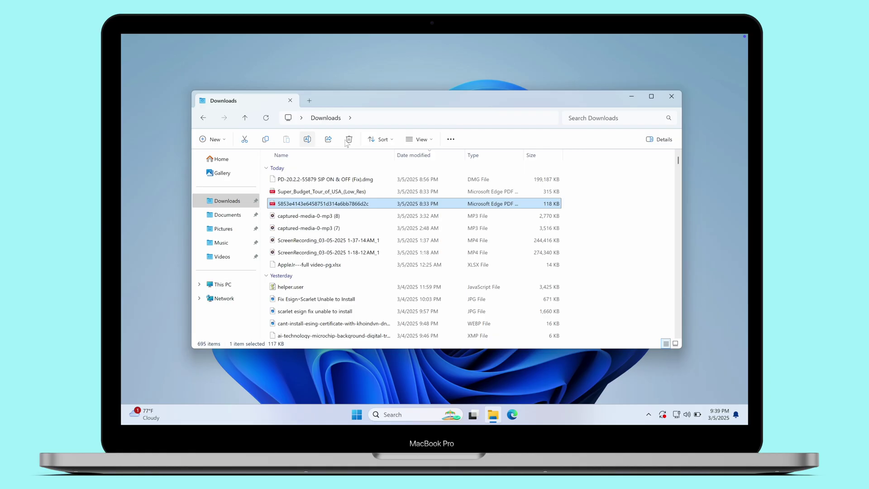
Step: Switch the Downloads view to Large icons and pick out the Super Budget Tour of USA PDF
click(420, 139)
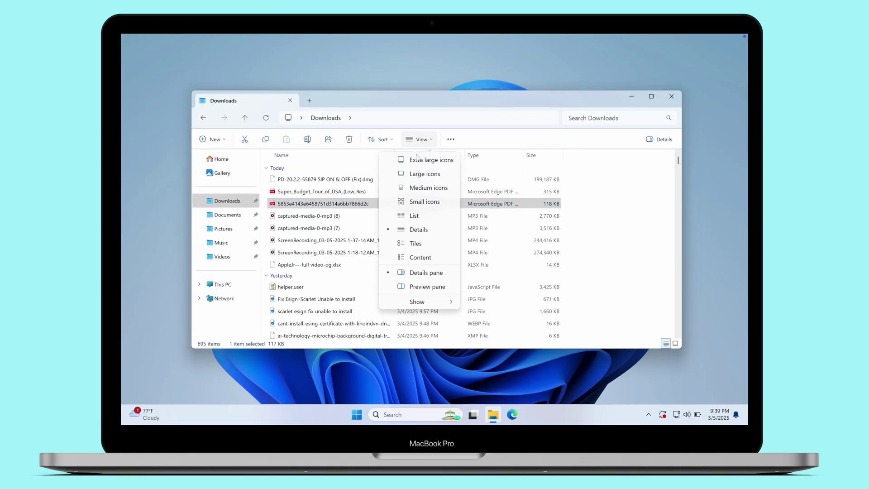
click(418, 178)
key(Left)
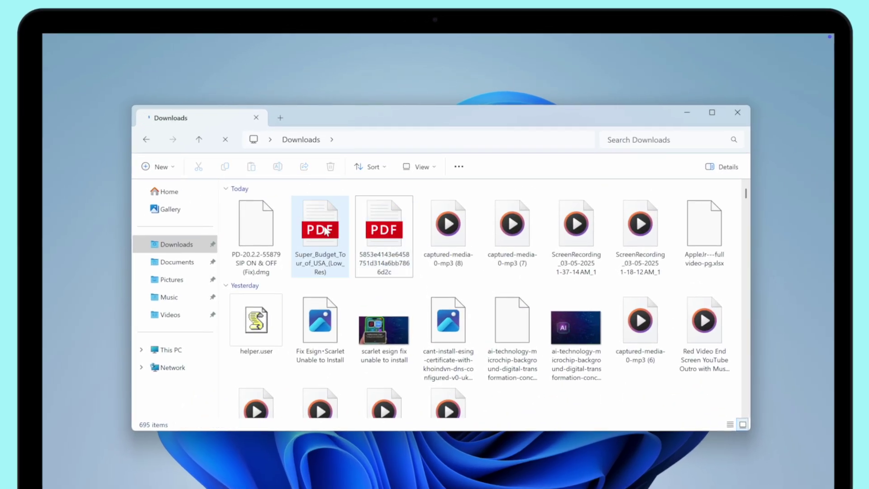
click(380, 231)
click(325, 231)
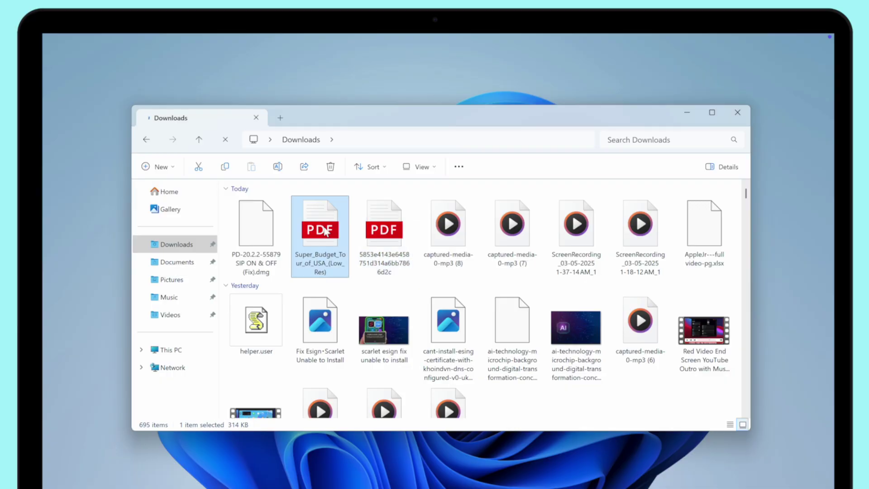
click(383, 232)
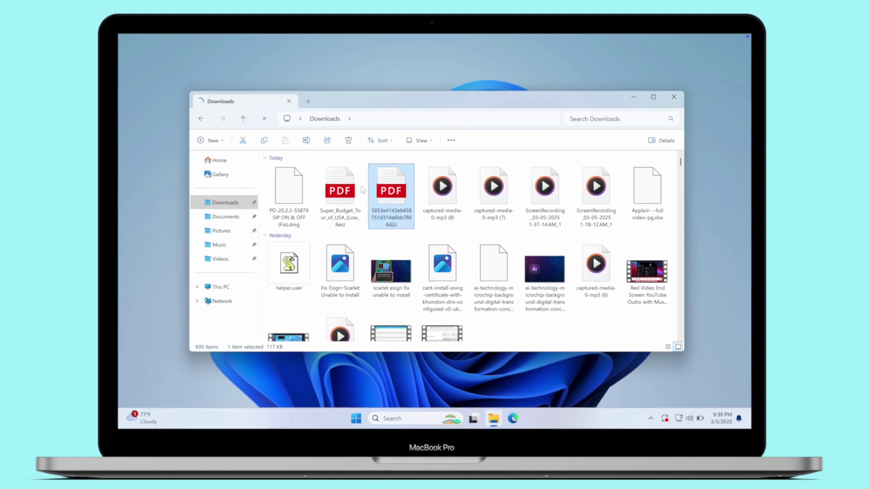
click(333, 224)
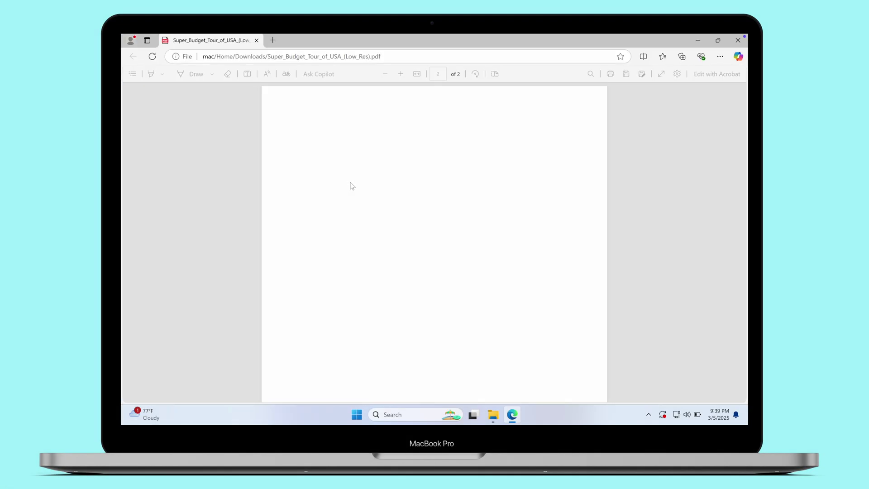
Step: Open 5853e4143e6458751d314a6bb7866d2c.pdf in a second Edge tab, then return to the Super Budget Tour tab
scroll(352, 185, up, 10)
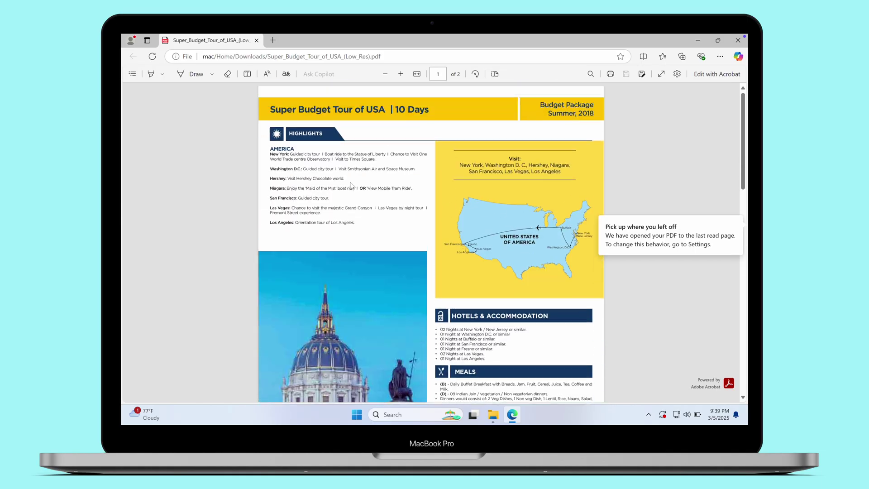
click(493, 415)
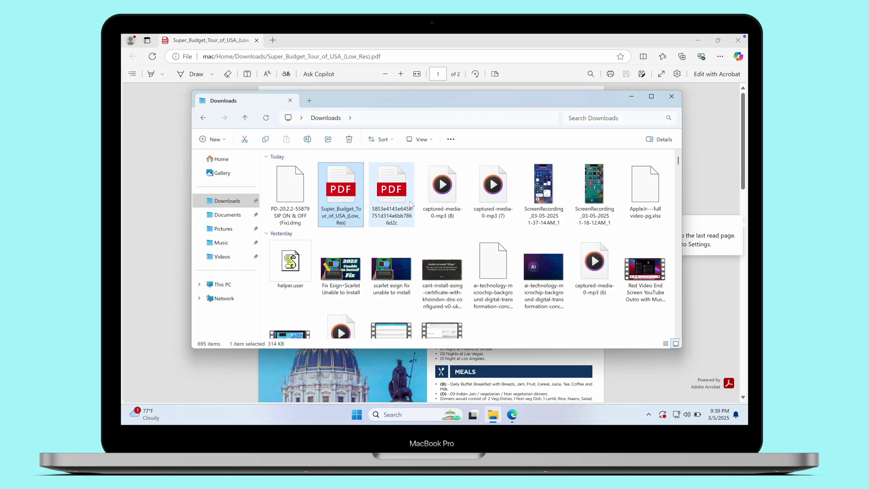
double_click(410, 203)
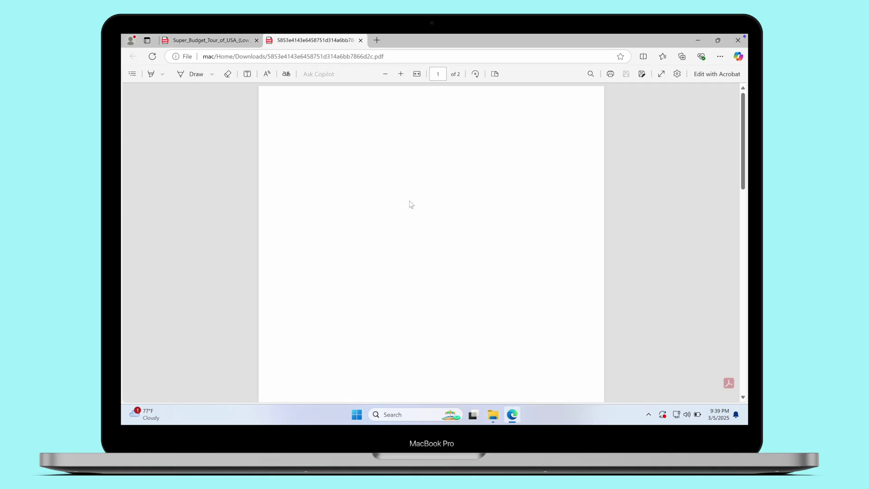
scroll(378, 164, down, 10)
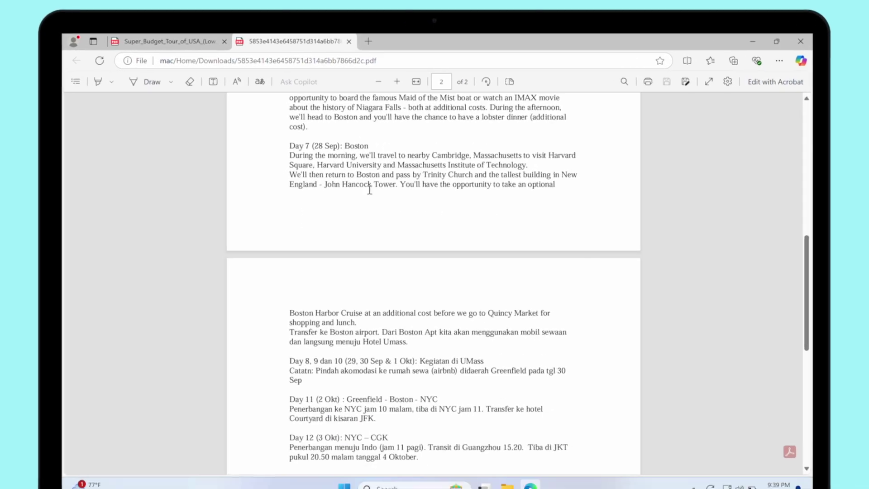
scroll(377, 164, up, 10)
scroll(367, 199, up, 1)
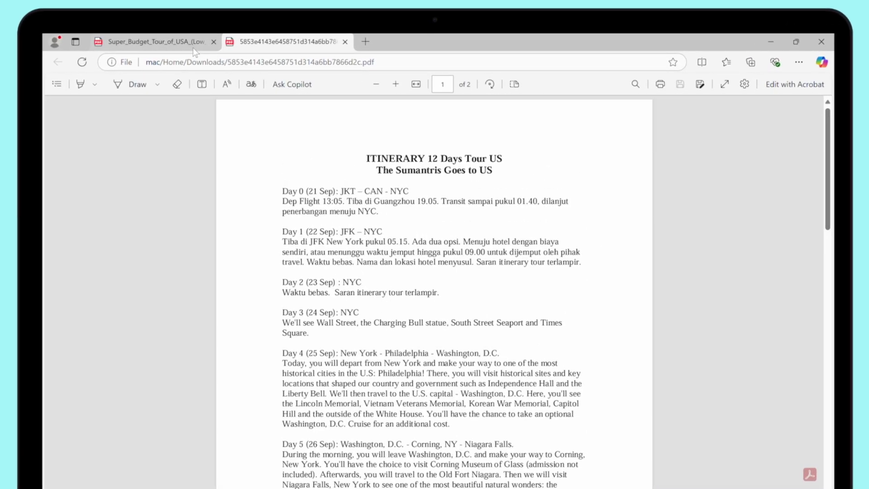
click(154, 42)
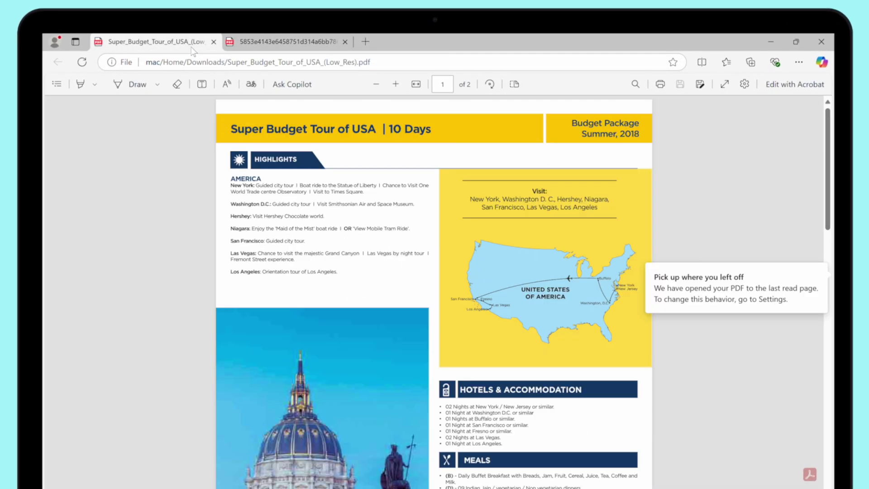
Step: Print the Super Budget Tour PDF in Landscape layout, checking printers and expanding More settings
click(659, 86)
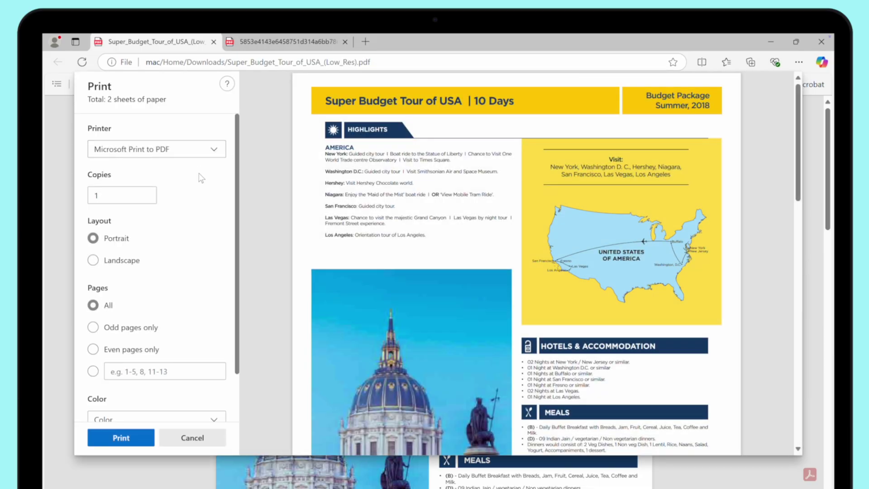
scroll(195, 266, down, 2)
scroll(195, 267, up, 2)
click(187, 155)
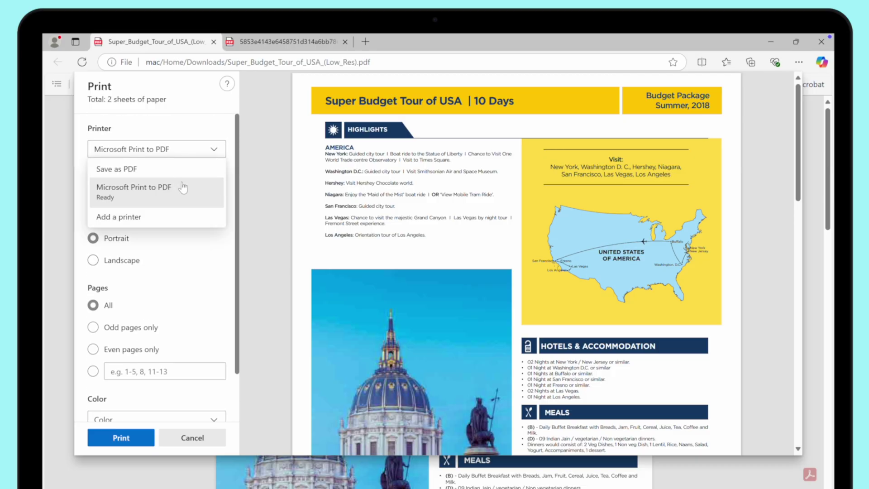
click(204, 261)
scroll(189, 281, down, 1)
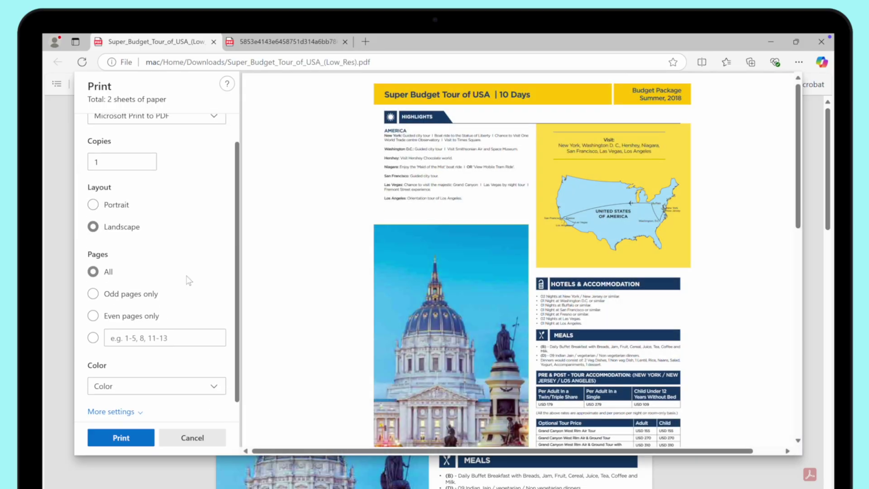
scroll(355, 296, down, 10)
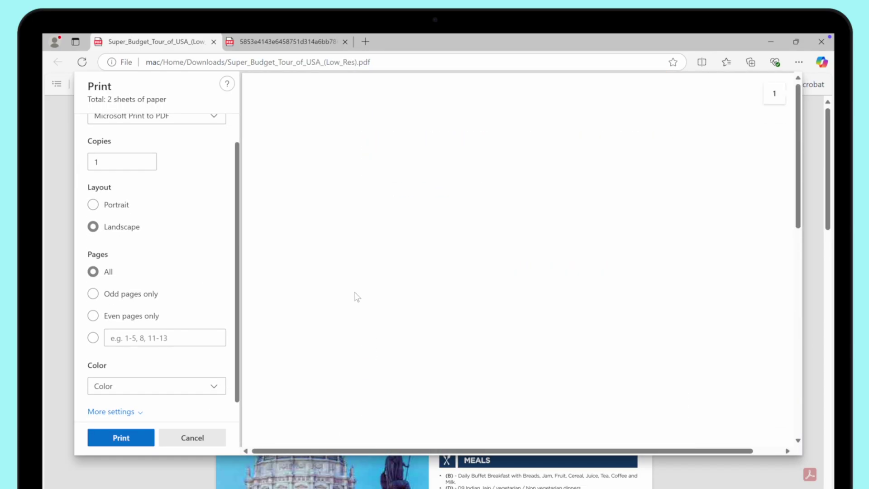
click(113, 411)
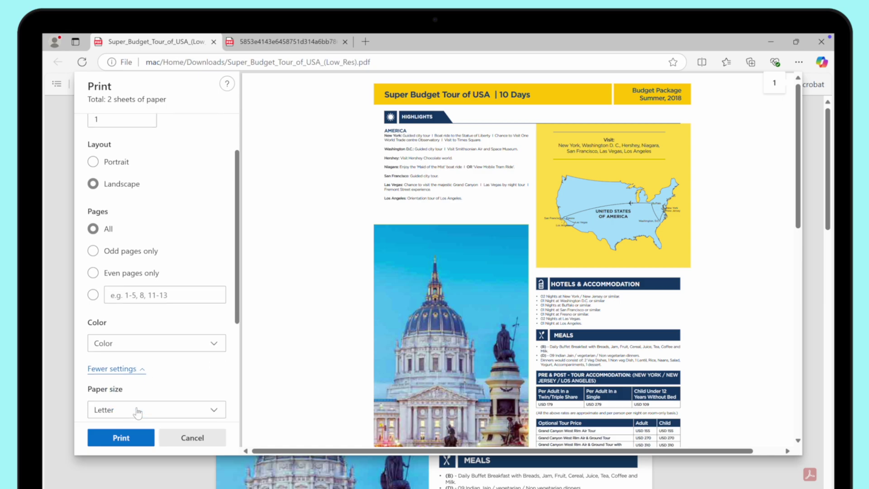
scroll(137, 271, down, 5)
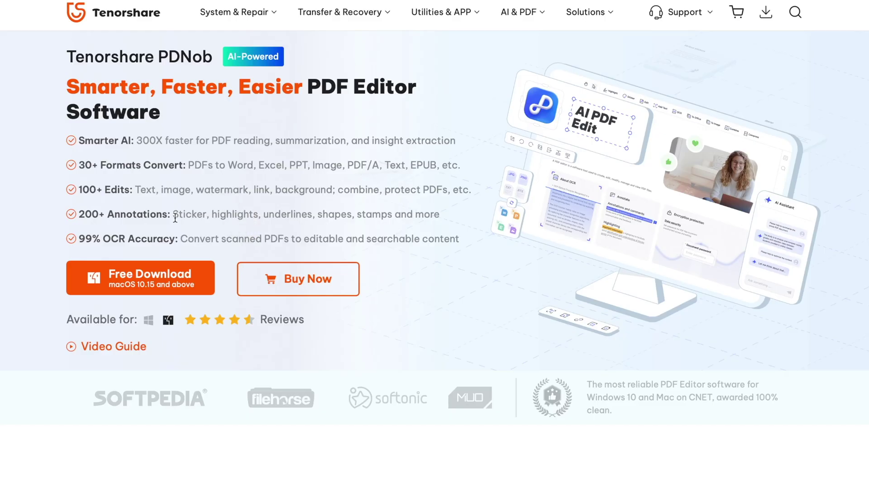
Step: Scroll down the PDNob product page through its editing and OCR feature sections
scroll(433, 257, down, 6)
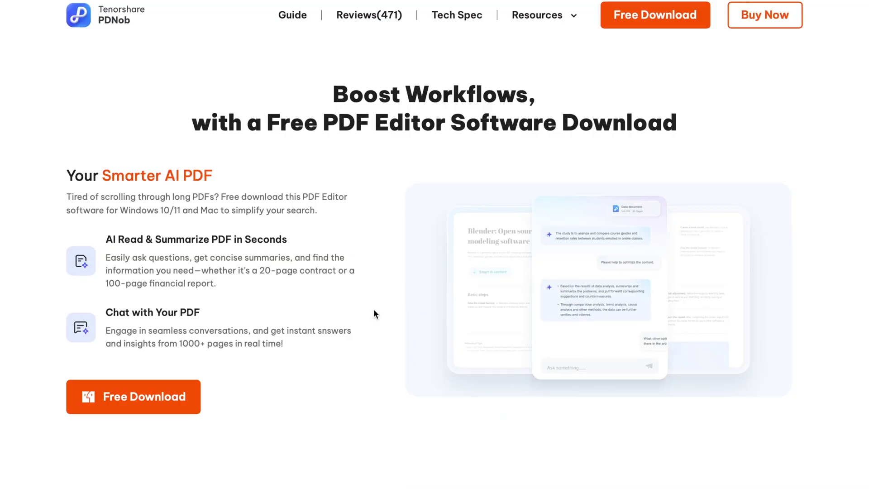
scroll(374, 308, down, 8)
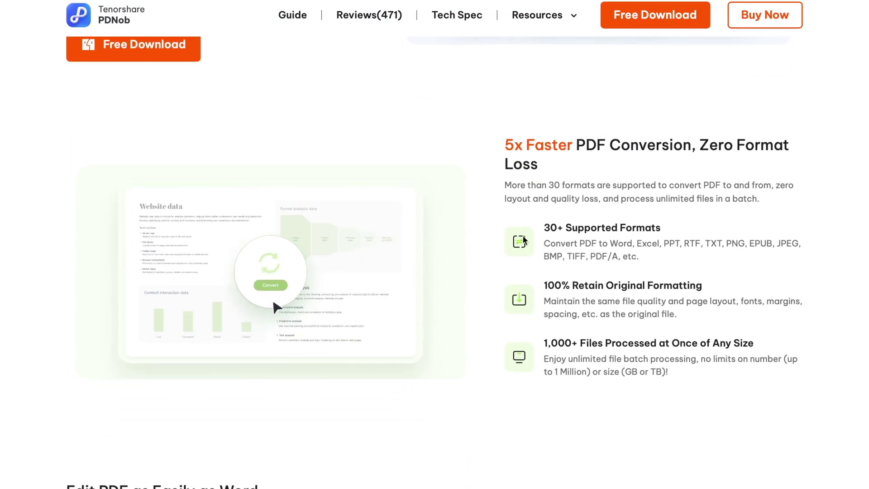
scroll(258, 201, down, 8)
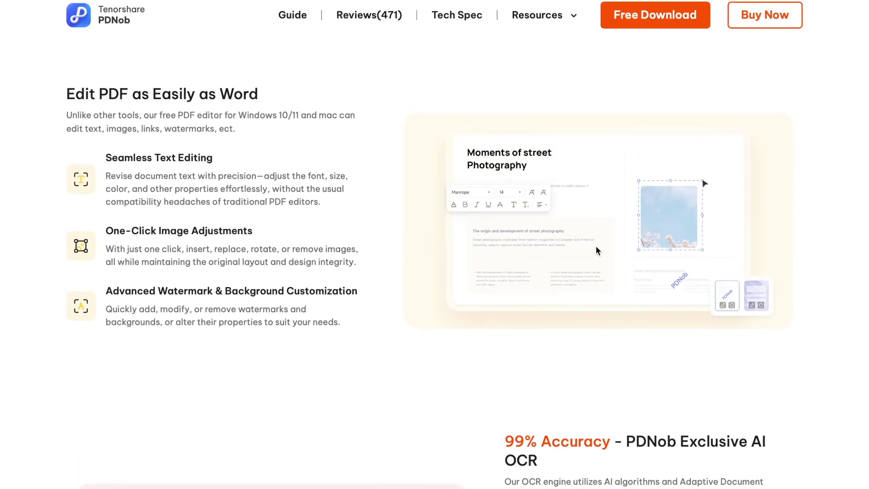
scroll(461, 379, down, 7)
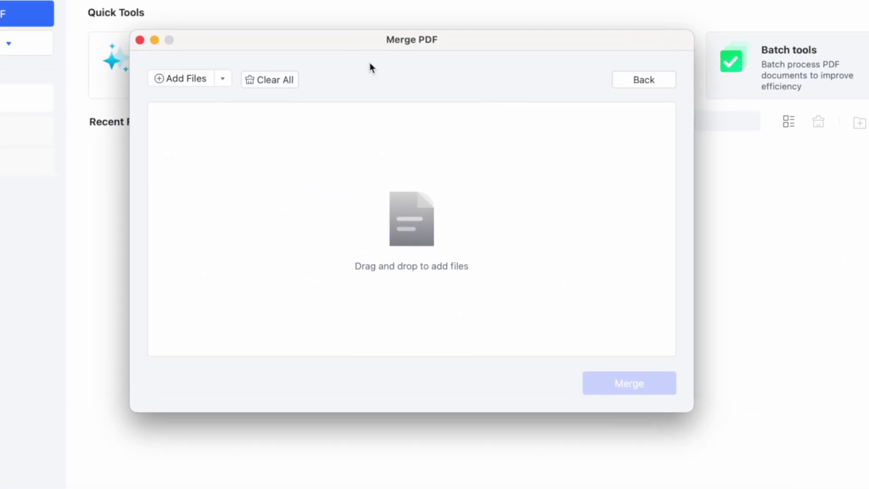
Step: Add both itinerary PDFs to the Merge window with Page Range All and merge them
drag(349, 35, 368, 50)
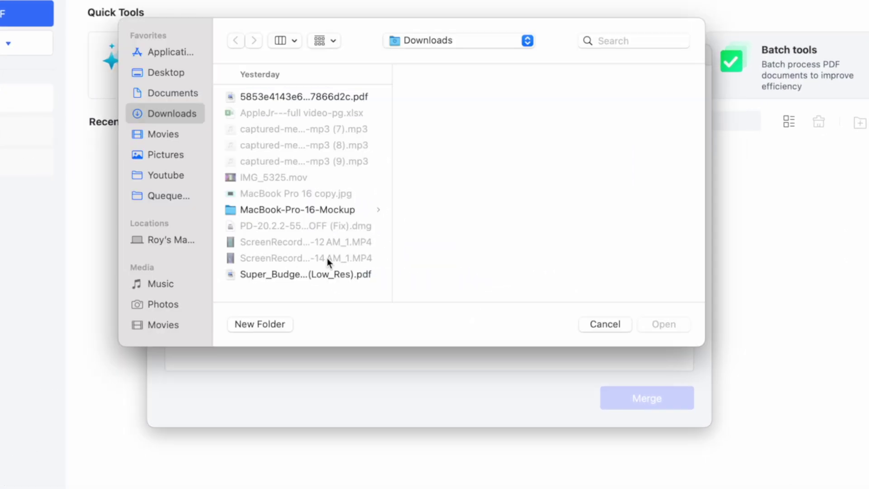
click(304, 97)
click(663, 324)
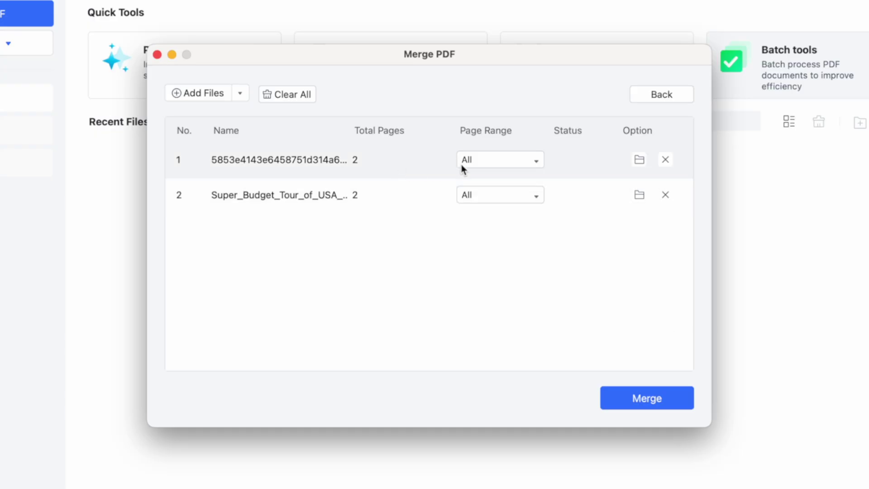
click(480, 194)
click(480, 178)
click(642, 395)
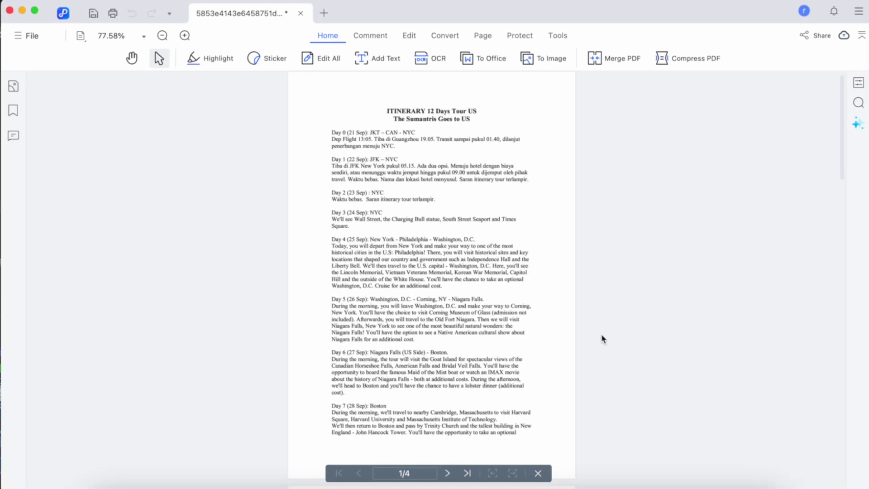
Step: Scroll through the merged four-page document, jump back to page 1, and save with Cmd+S
scroll(511, 284, down, 20)
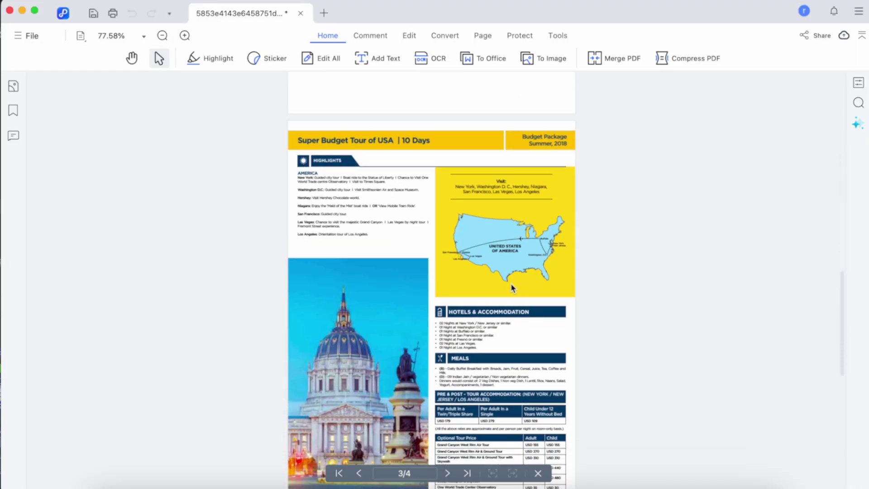
scroll(512, 288, up, 20)
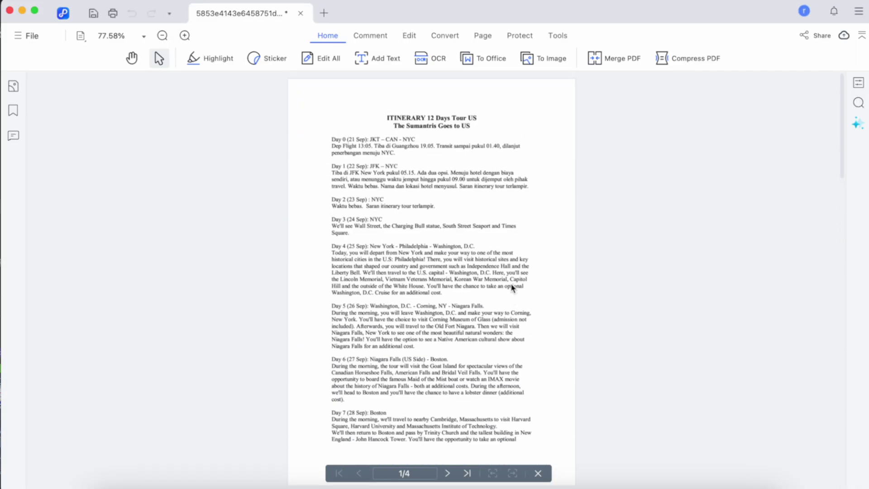
scroll(457, 225, down, 20)
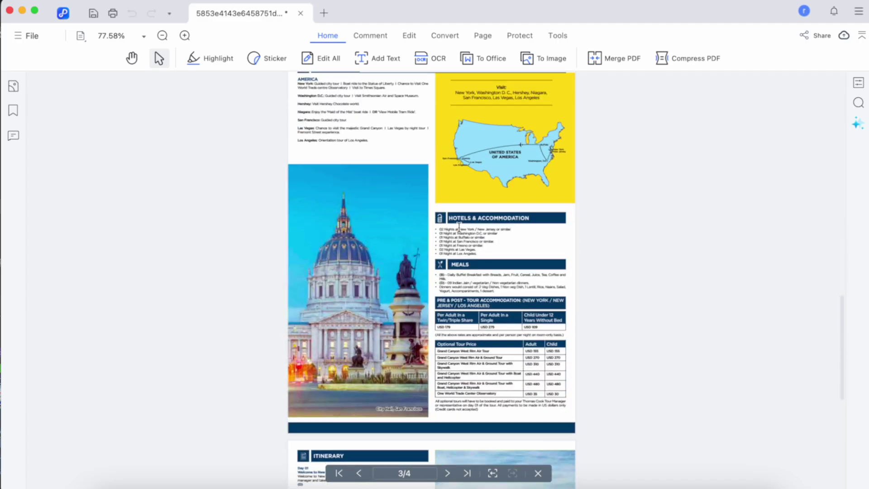
scroll(396, 157, down, 10)
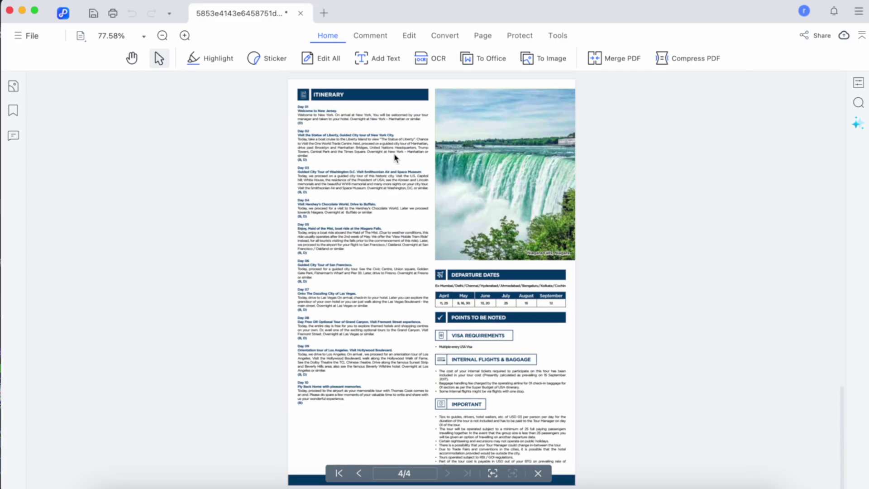
click(407, 473)
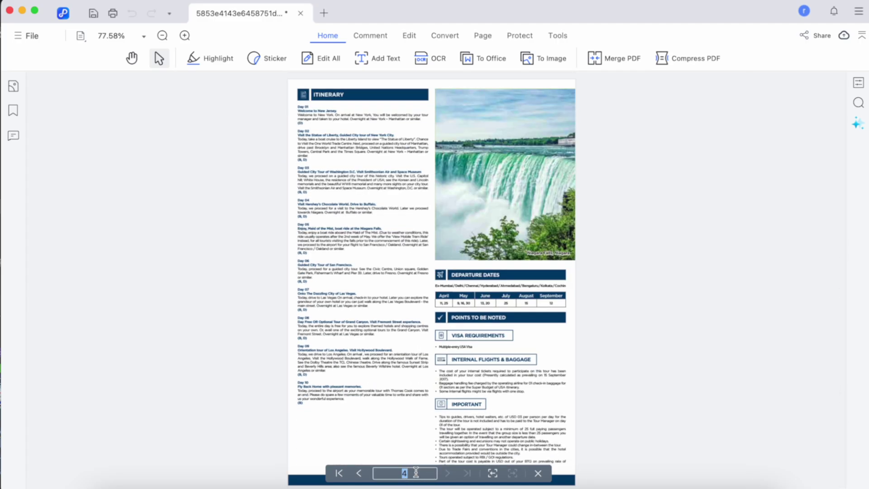
text(1)
key(Return)
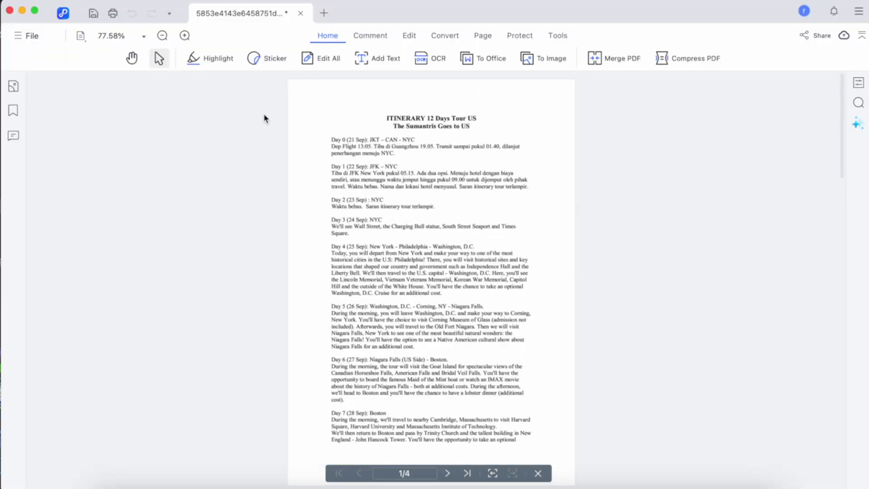
key(super+s)
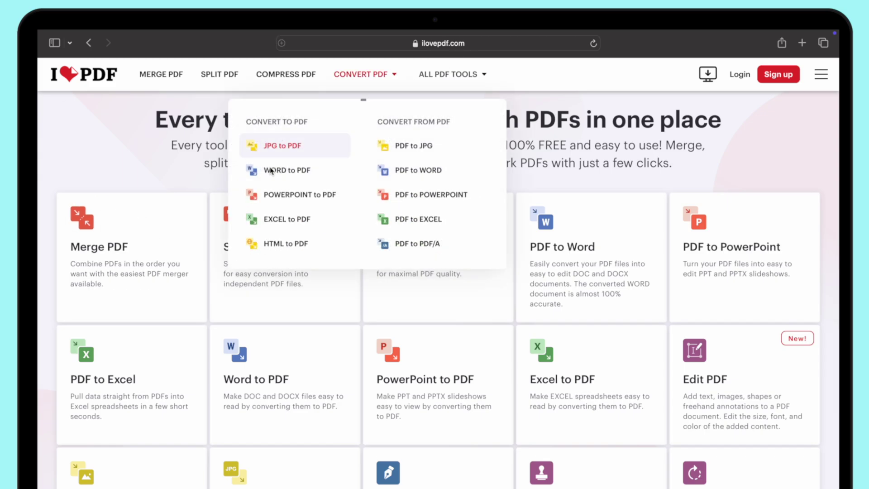
Step: Upload both itinerary PDFs from Downloads to iLovePDF's Merge PDF tool and merge them
click(139, 233)
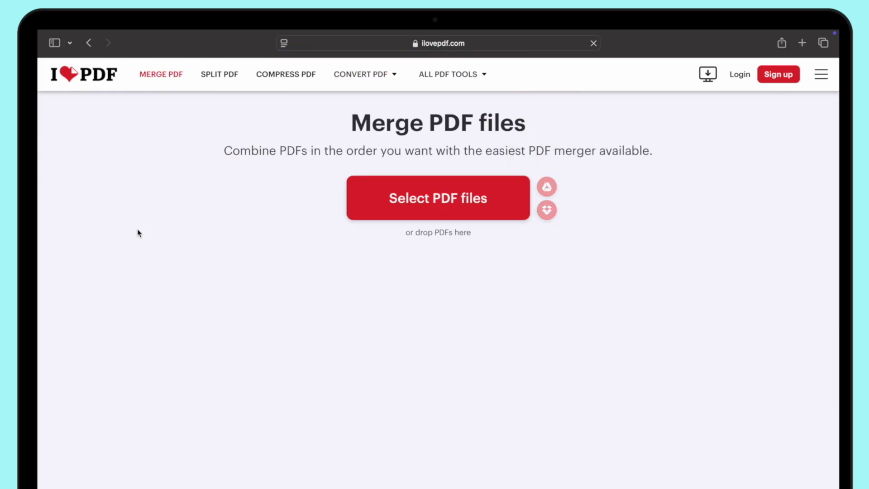
click(428, 203)
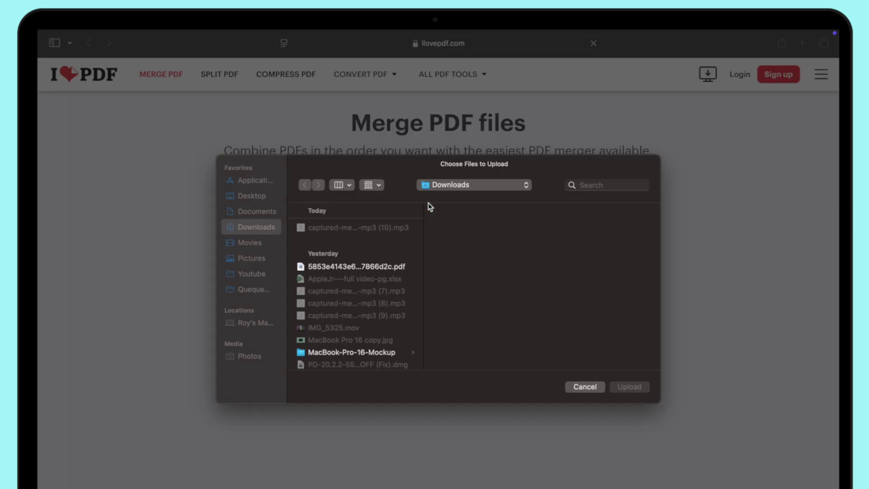
scroll(347, 270, down, 2)
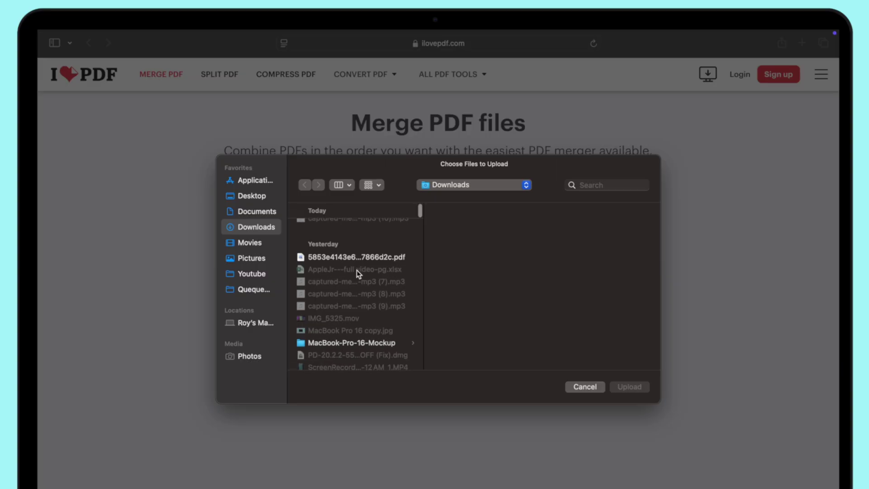
click(364, 250)
scroll(366, 300, down, 5)
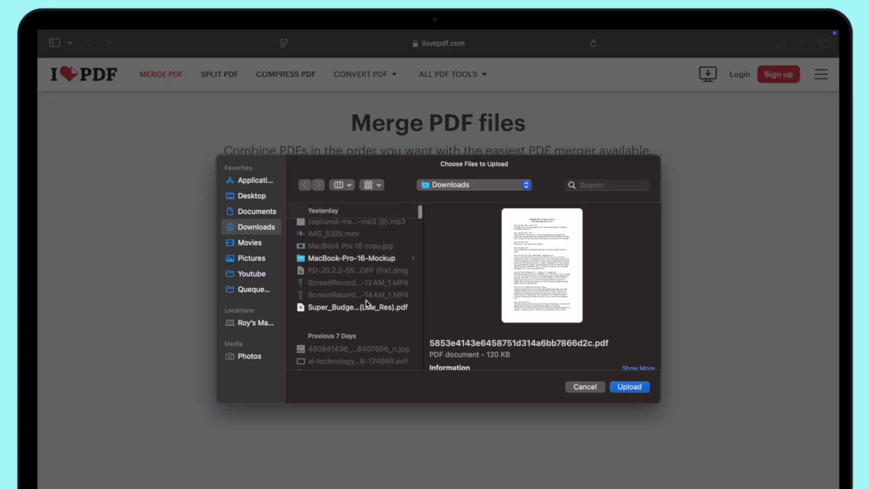
super+click(365, 303)
click(627, 387)
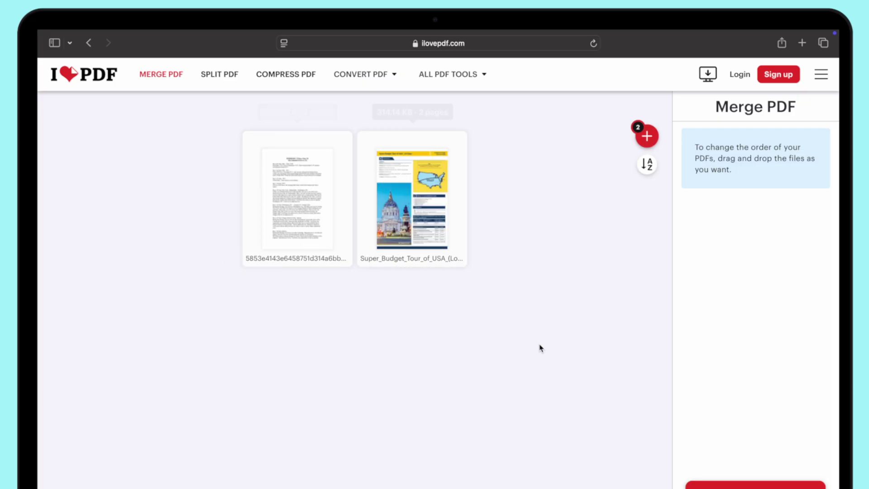
click(744, 482)
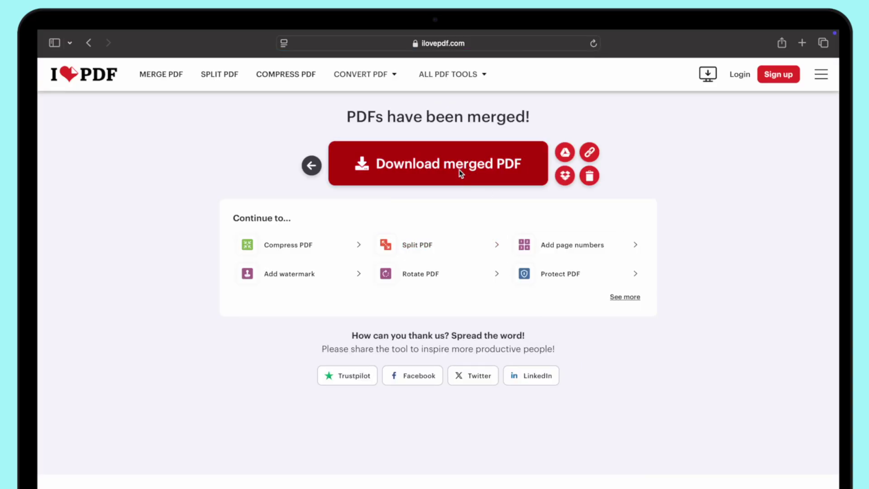
Step: Download the merged PDF and open ilovepdf_merged.pdf from the recent downloads list
click(461, 170)
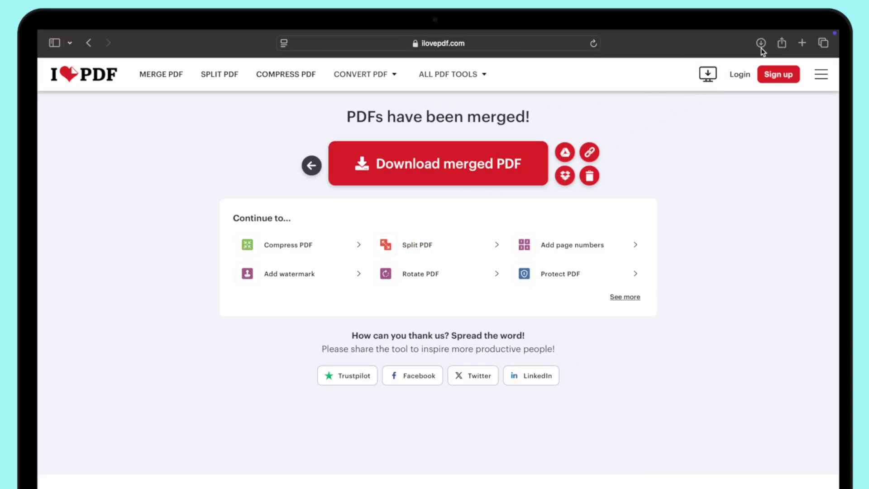
click(761, 45)
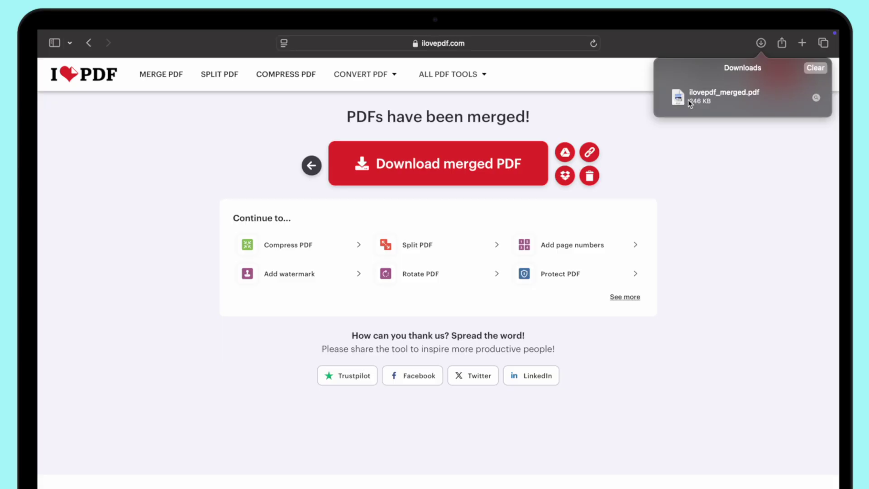
click(726, 104)
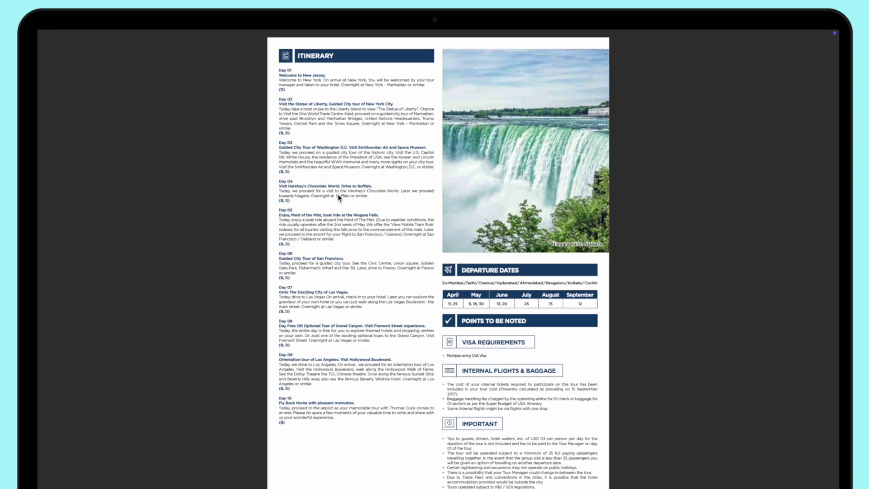
scroll(340, 197, up, 15)
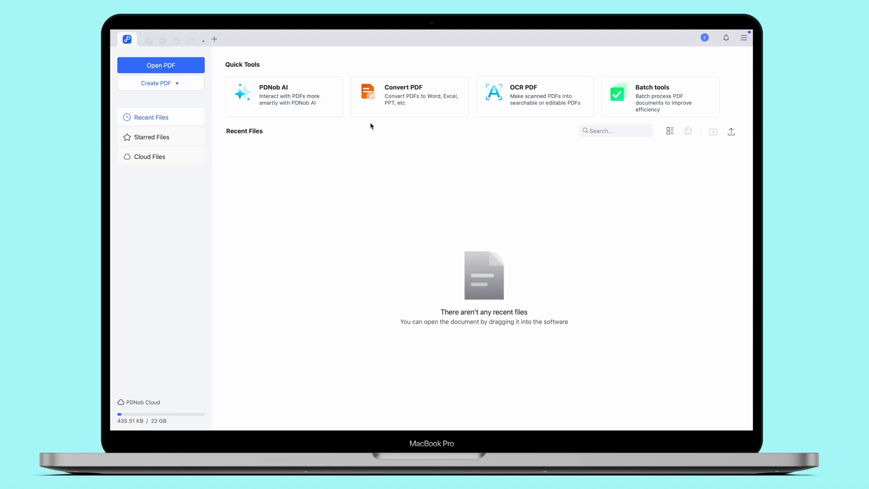
Step: Open the Batch tools card on the PDNob home screen
click(630, 103)
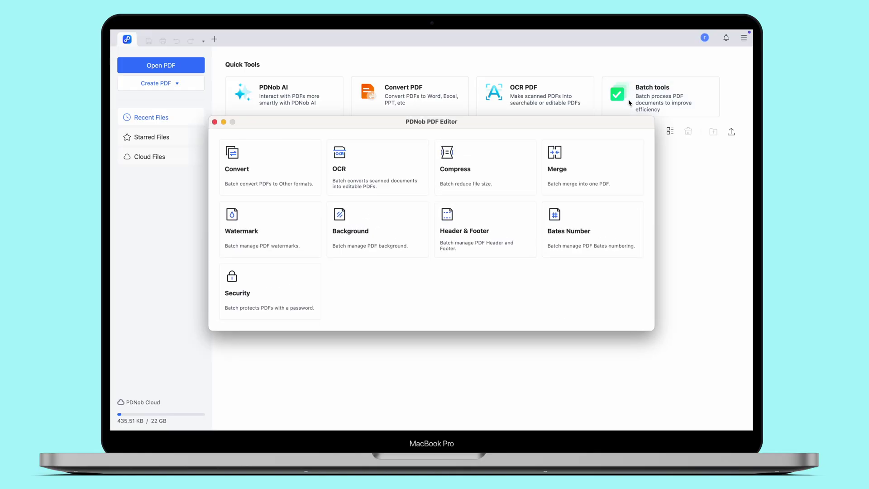